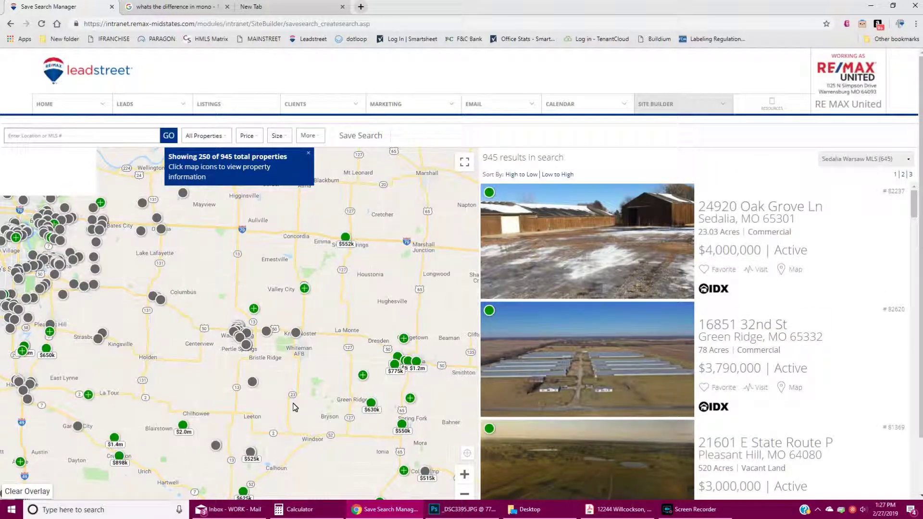
Search the property map for listings in zip code 64093
left_click(10, 135)
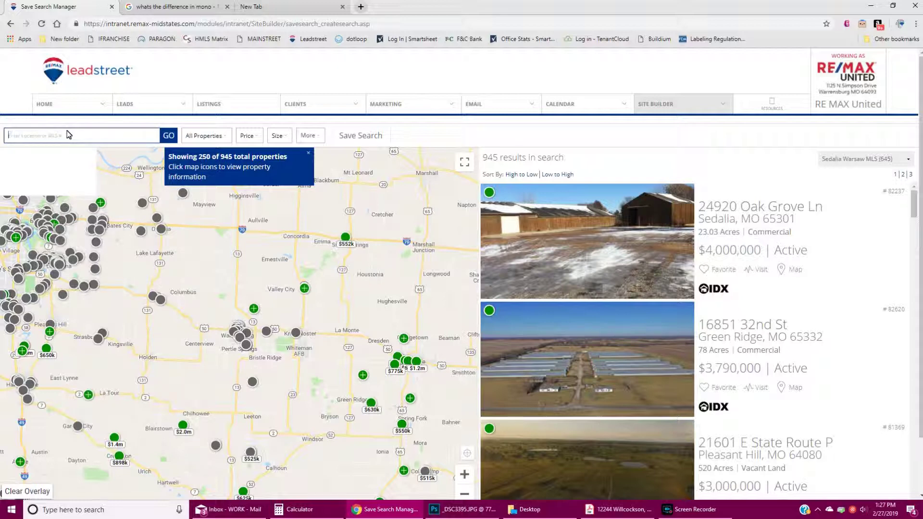
type("s")
type("4093")
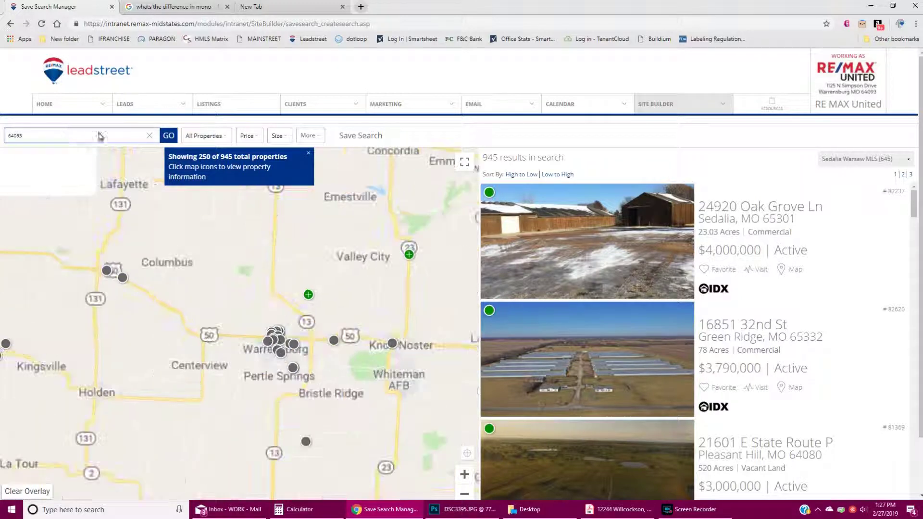
left_click(170, 136)
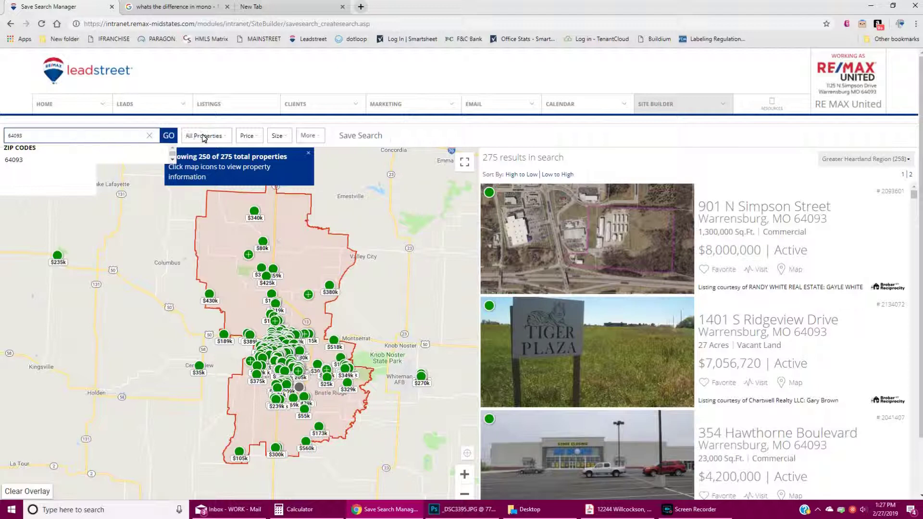
Filter the listings to a price range of $5,000 minimum to $50,000 maximum
left_click(222, 137)
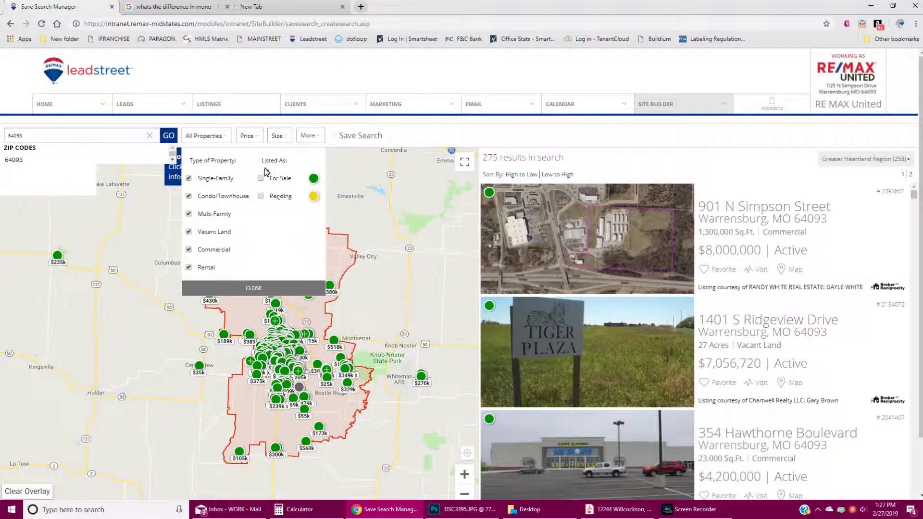
left_click(248, 137)
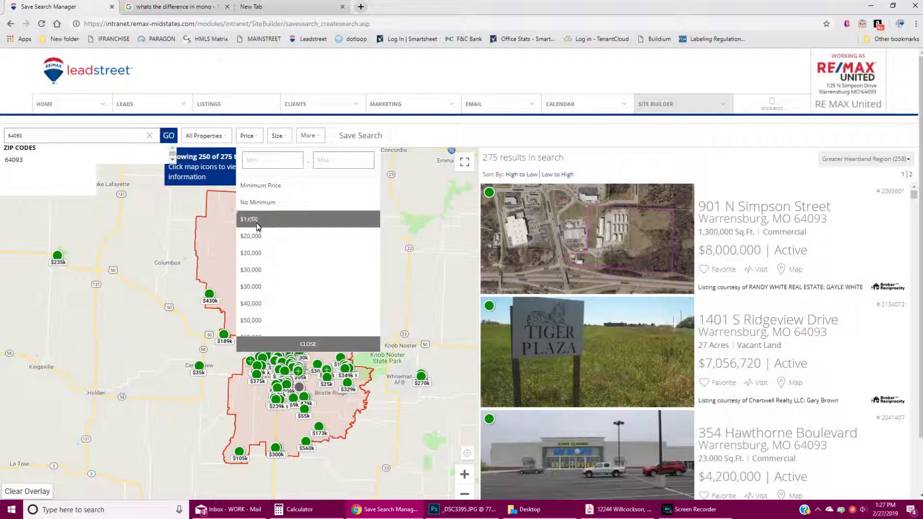
left_click(258, 221)
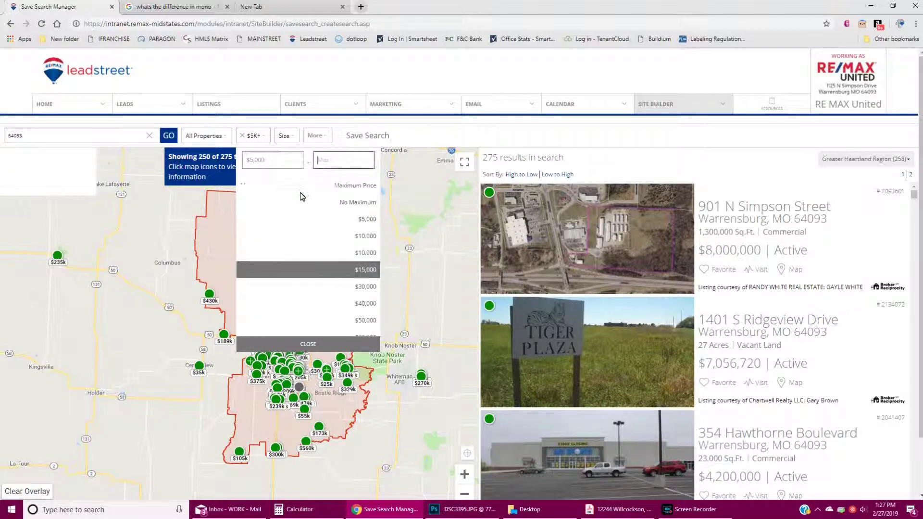
left_click(358, 321)
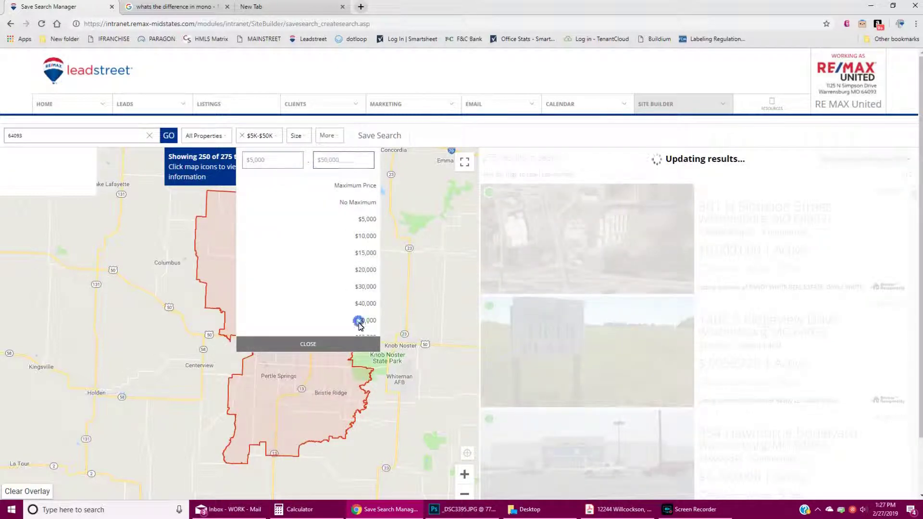
left_click(277, 344)
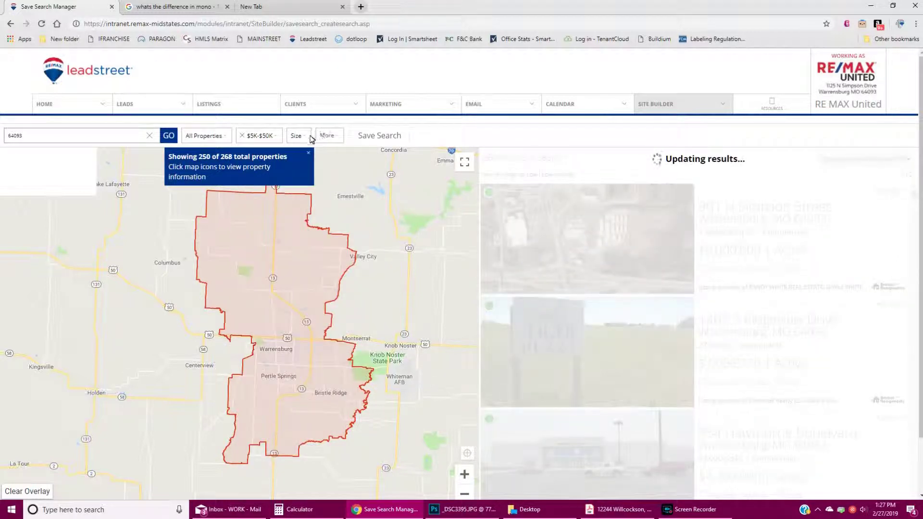
left_click(300, 137)
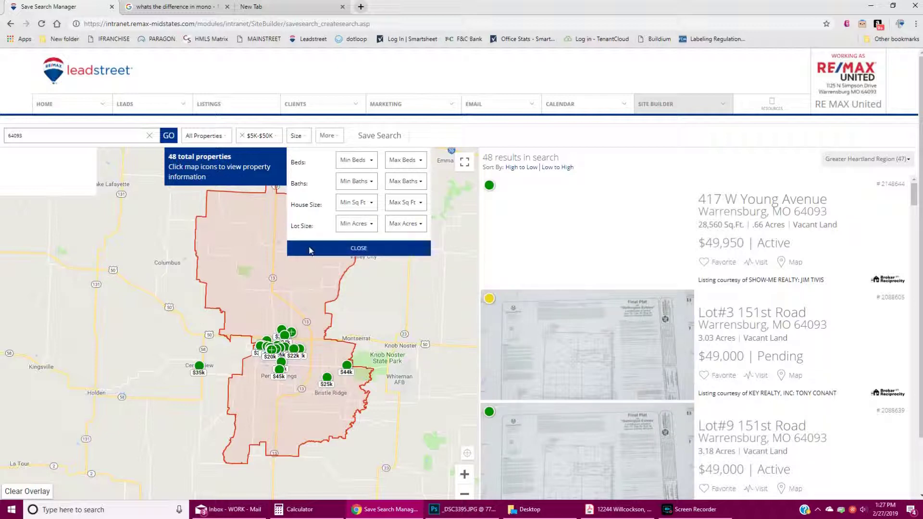
left_click(331, 137)
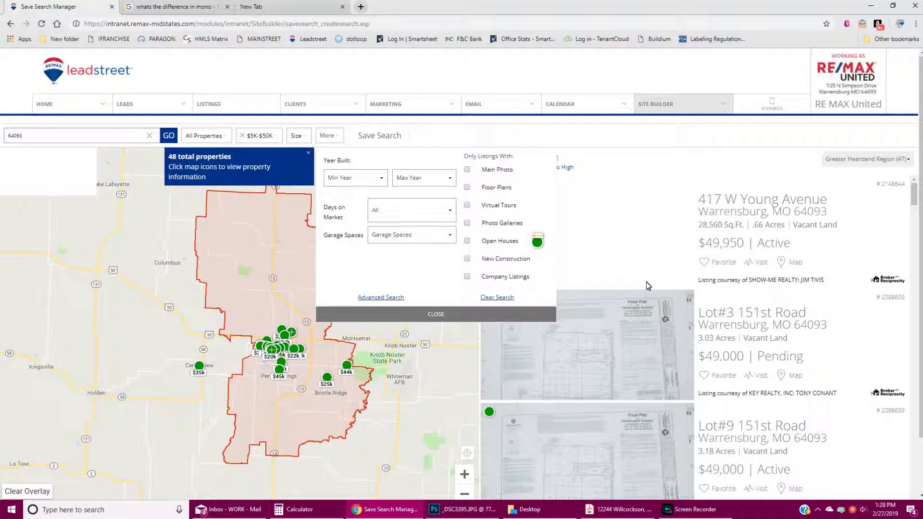
left_click(408, 318)
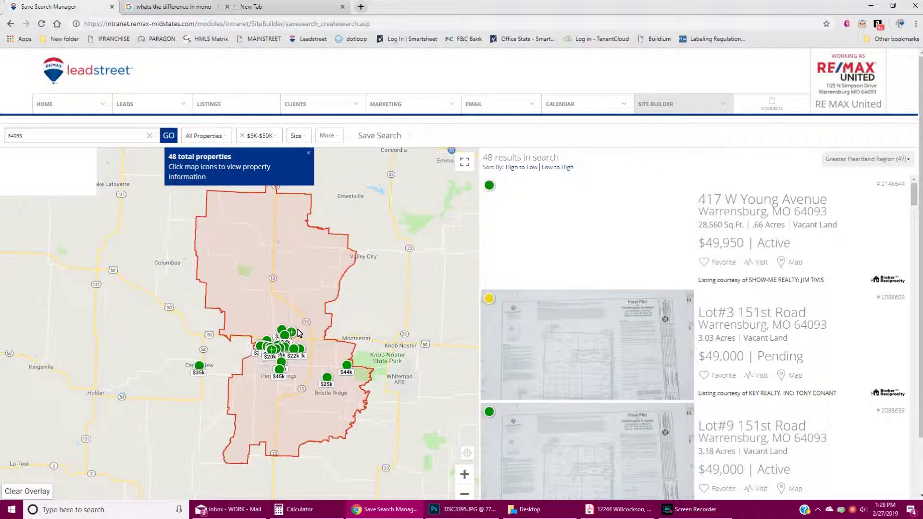
Save the filtered search under the new name "warrensburg 5000 to 50000" and go to the Saved Search Manager
left_click(384, 140)
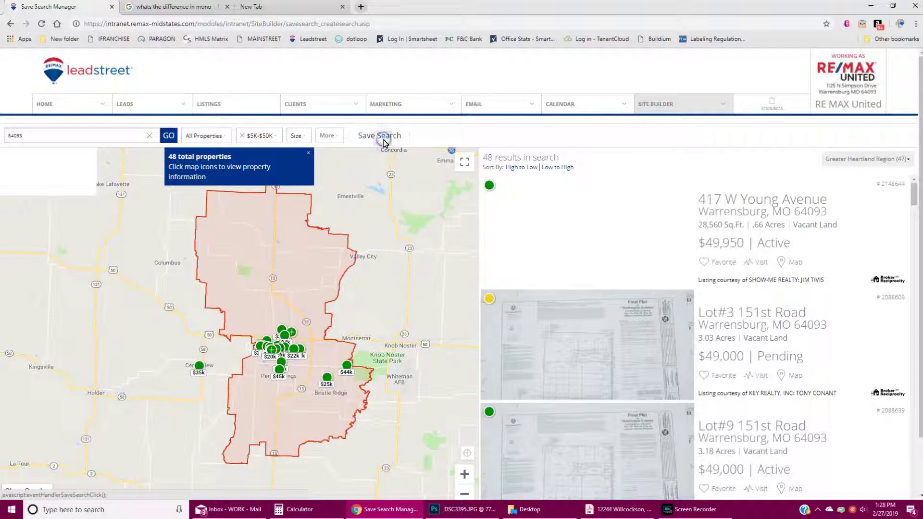
left_click(427, 291)
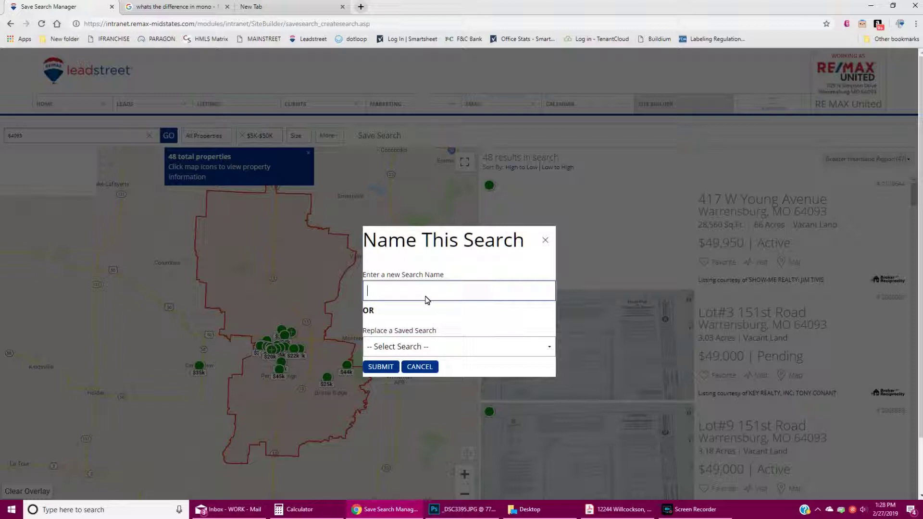
type("warresn")
key("BackSpace")
key("BackSpace")
type("nsburg 5000 to 50000")
left_click(384, 366)
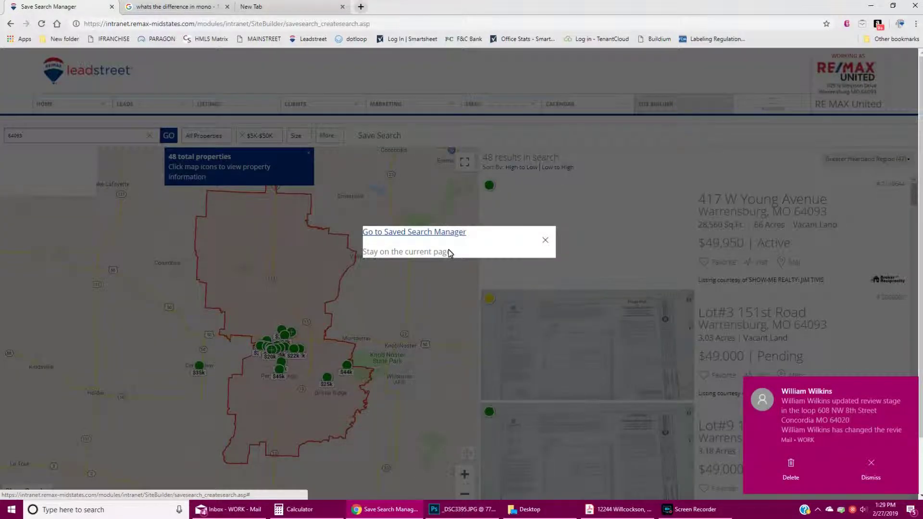
left_click(390, 234)
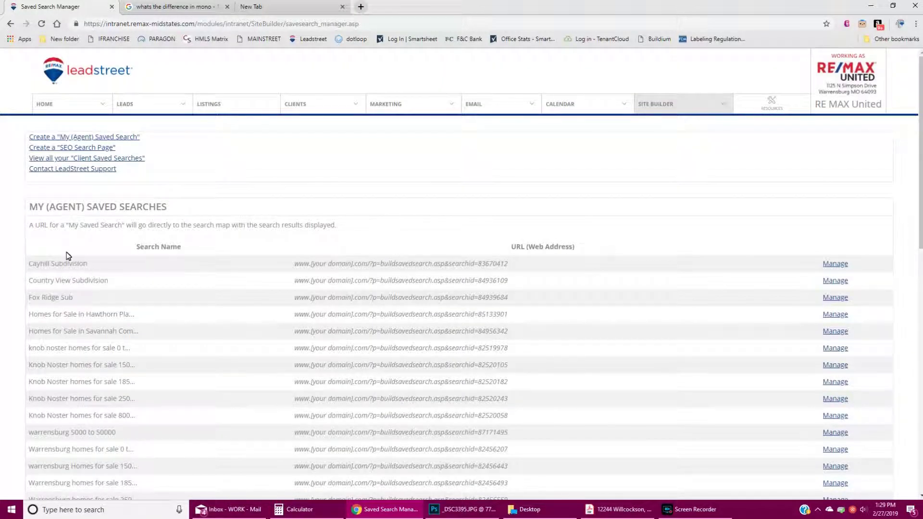
Review the lists of agent saved searches and SEO search pages in the Saved Search Manager
left_click_drag(30, 207, 166, 207)
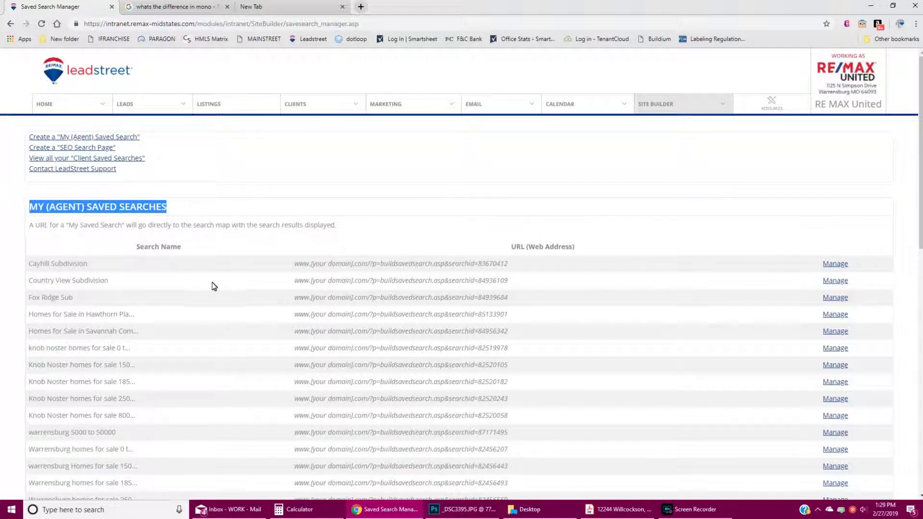
scroll(209, 284, "down", 1)
scroll(245, 241, "down", 2)
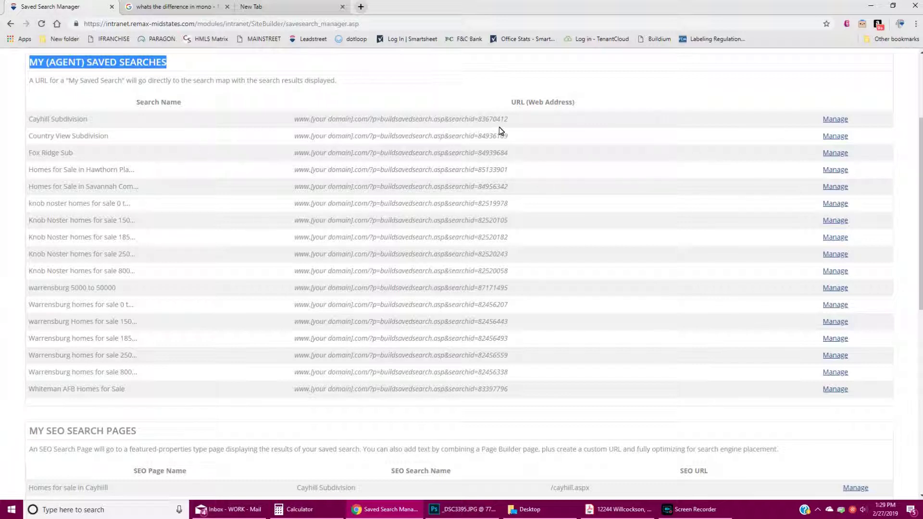
scroll(719, 123, "down", 3)
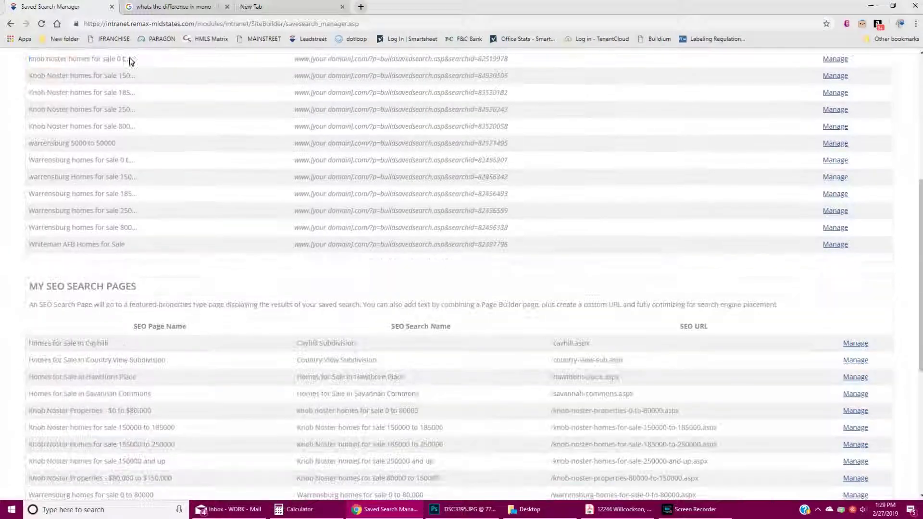
scroll(155, 497, "down", 2)
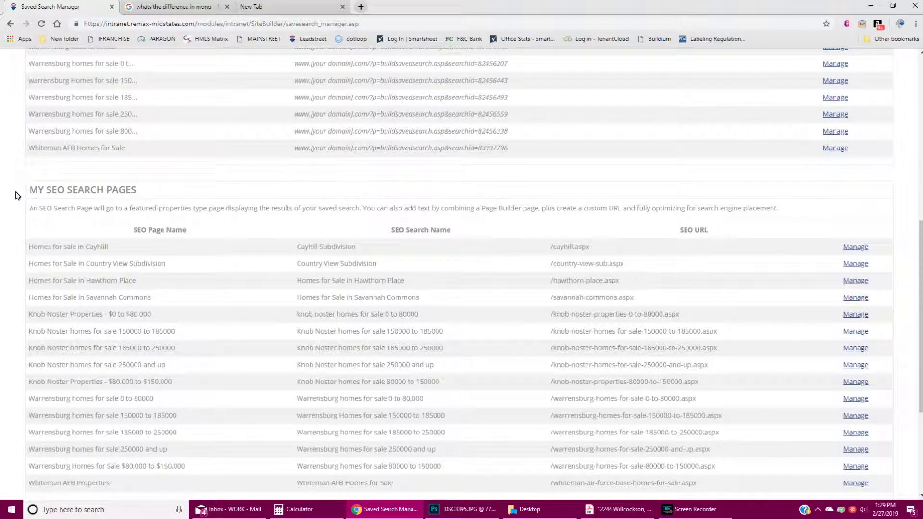
left_click_drag(28, 193, 147, 195)
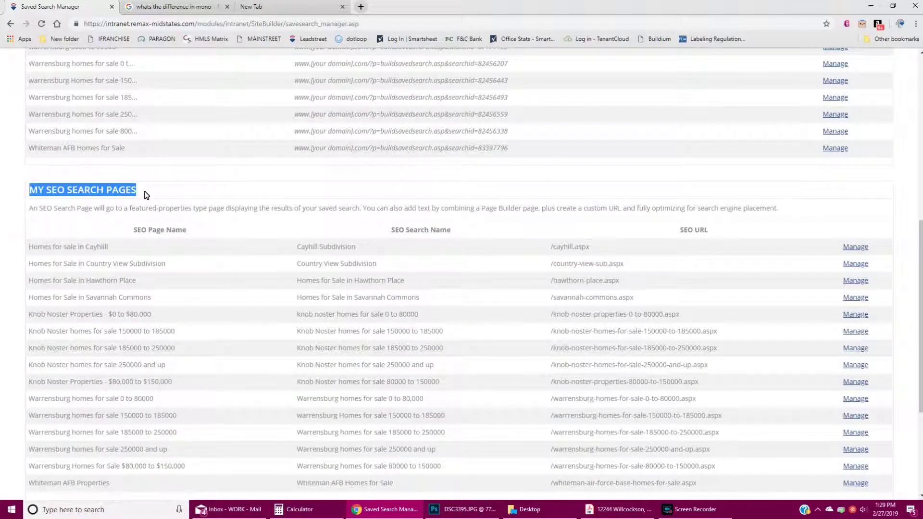
scroll(178, 290, "down", 2)
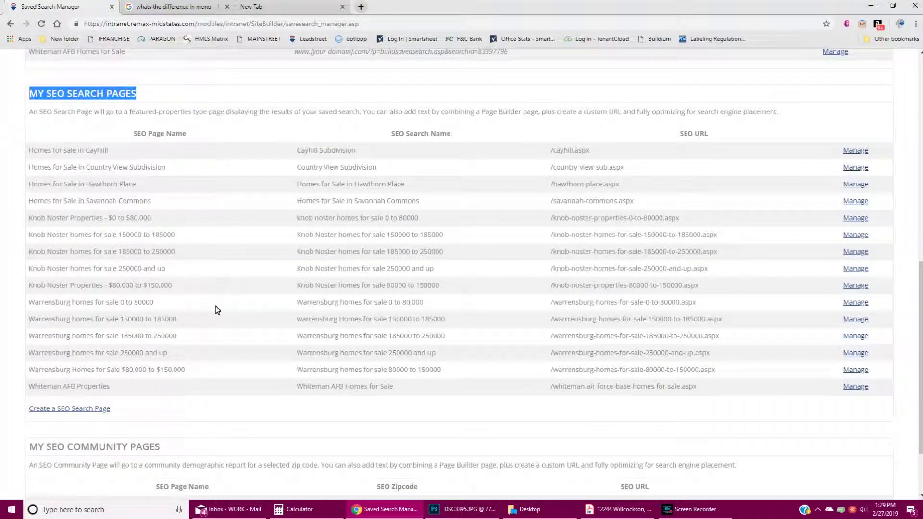
Start a new SEO search page and name it "Warrensburg homes 5000 to 50000"
left_click(34, 411)
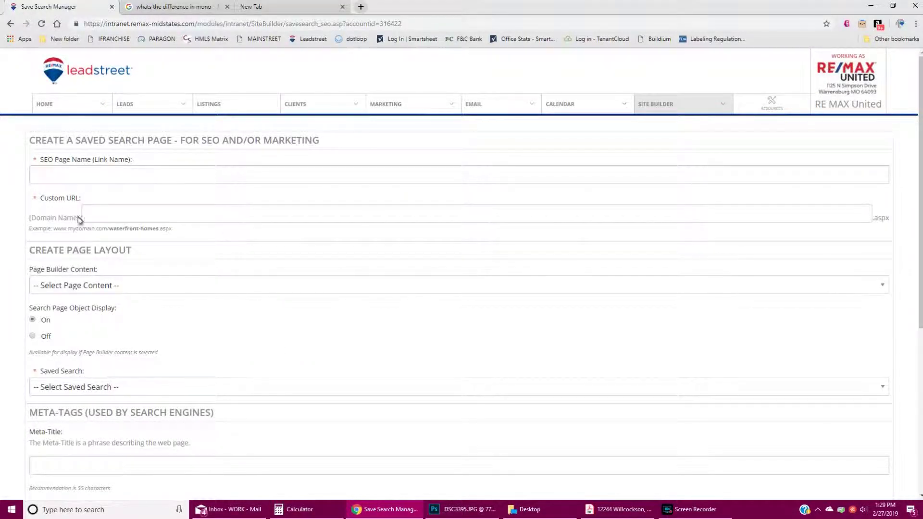
left_click(74, 177)
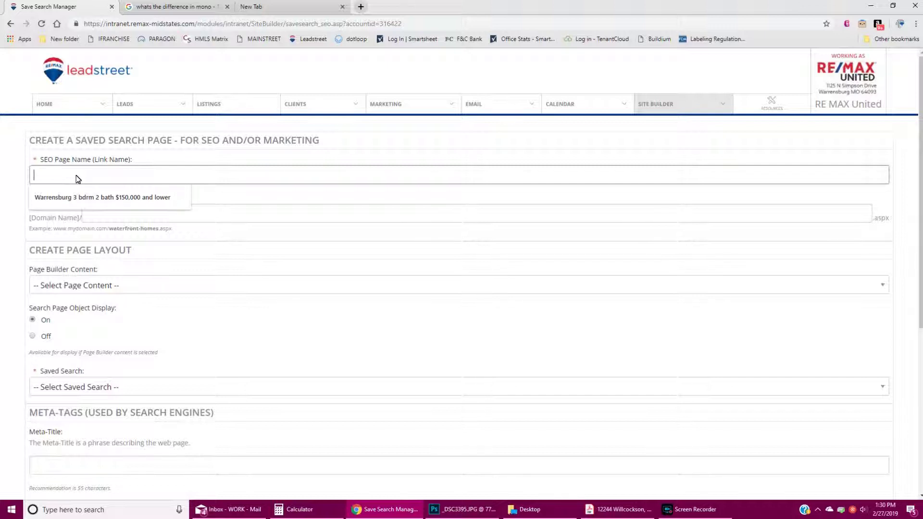
type("Warrensburg h")
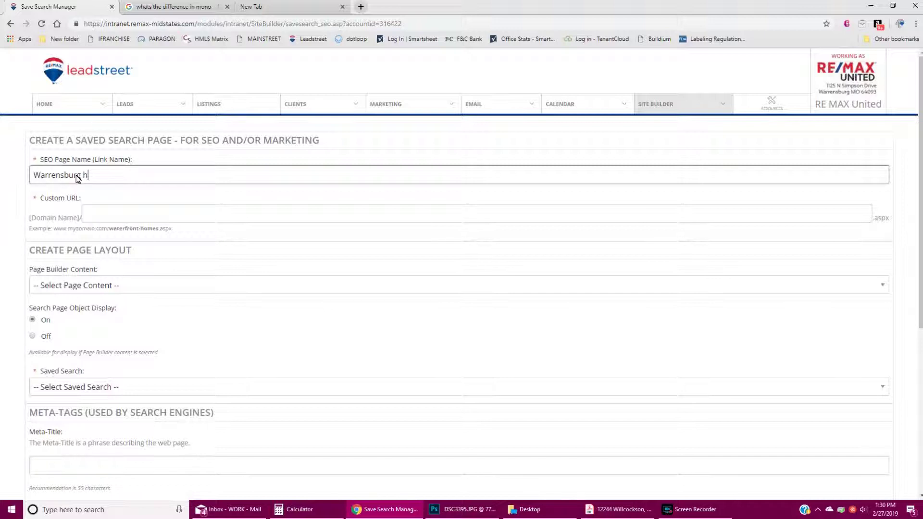
type("Omes 5000 to 50000")
Set the SEO page's custom URL to "warrensburg-homes-for-sale-5000to500000"
left_click(114, 216)
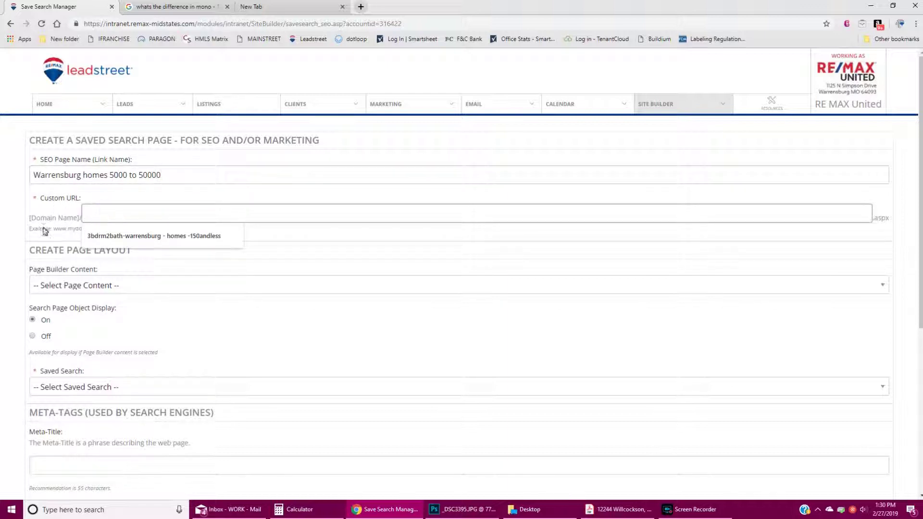
left_click(297, 234)
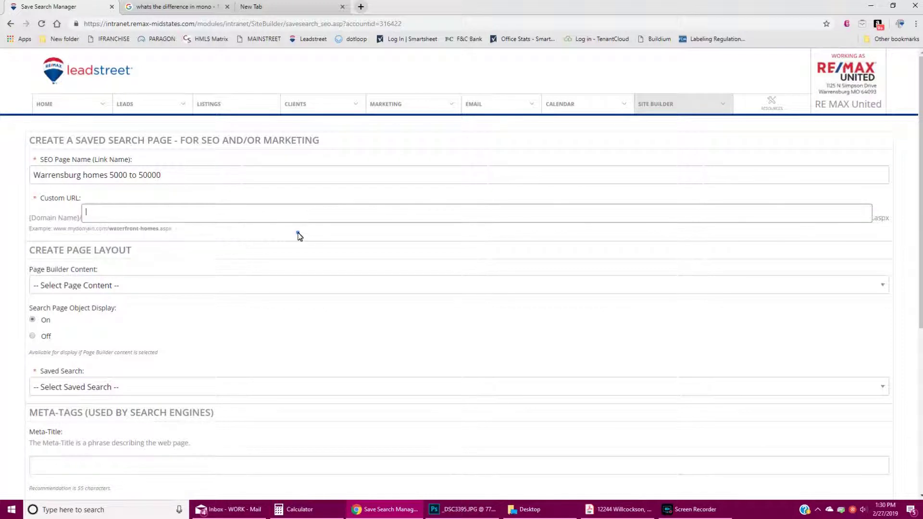
left_click_drag(54, 234, 107, 238)
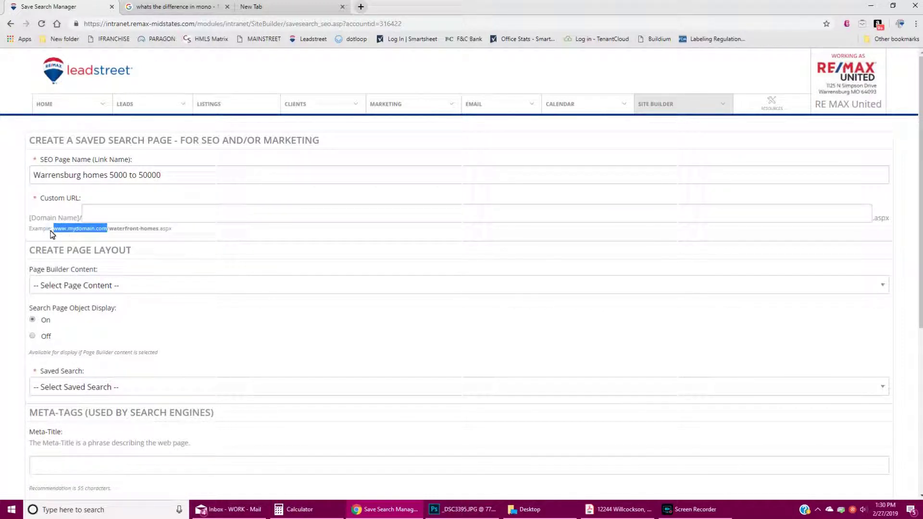
left_click(114, 212)
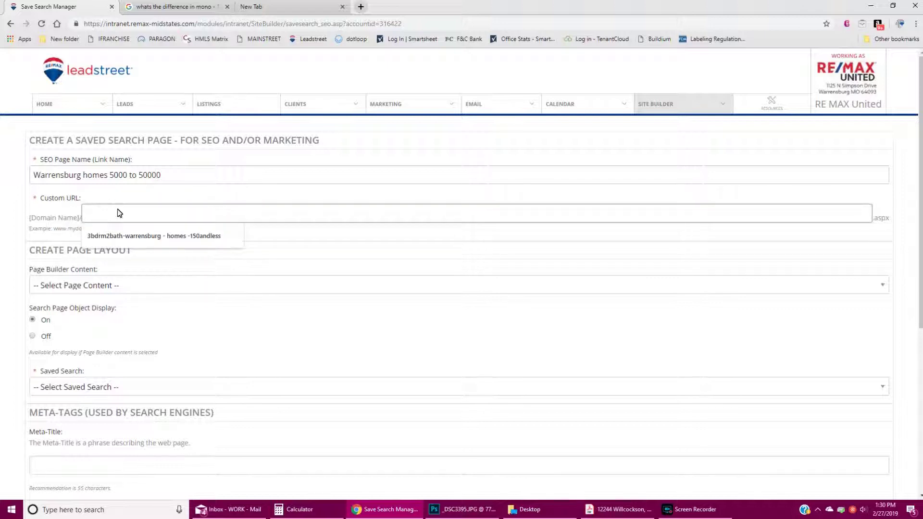
left_click_drag(191, 173, 1, 171)
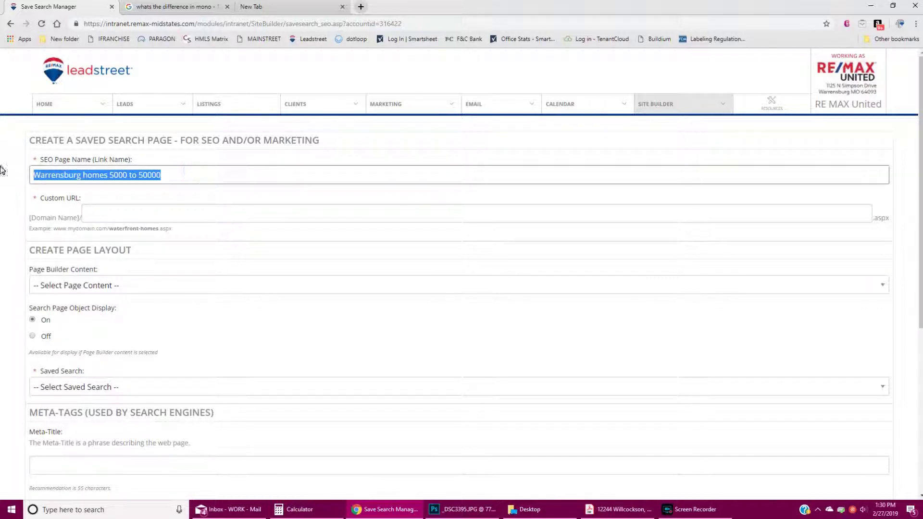
left_click(428, 24)
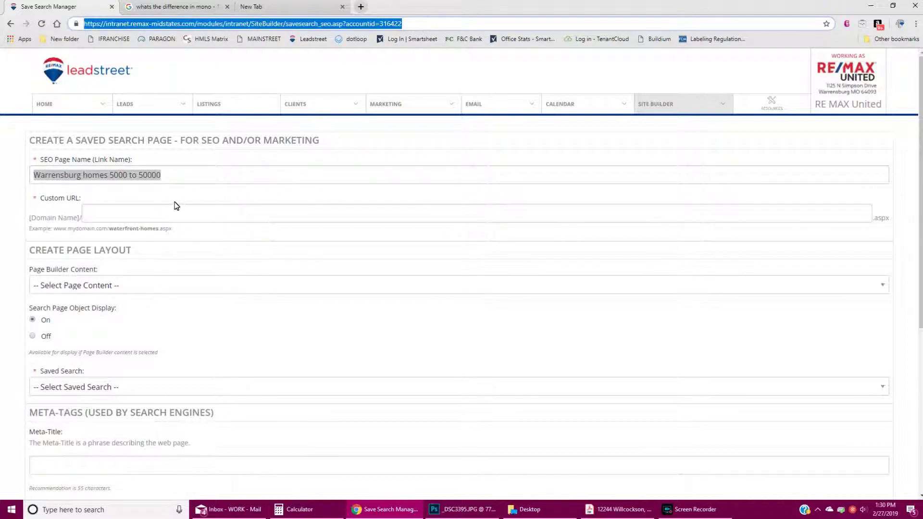
left_click(117, 215)
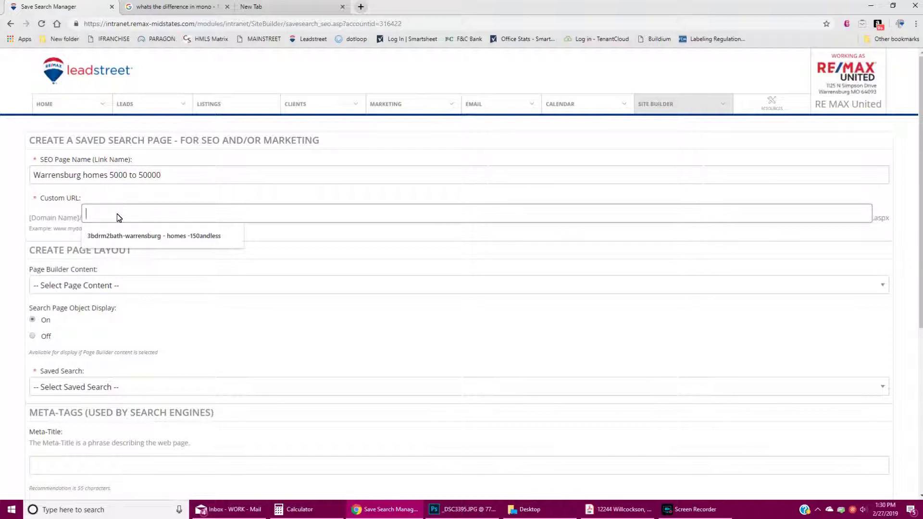
type("warrensburg-")
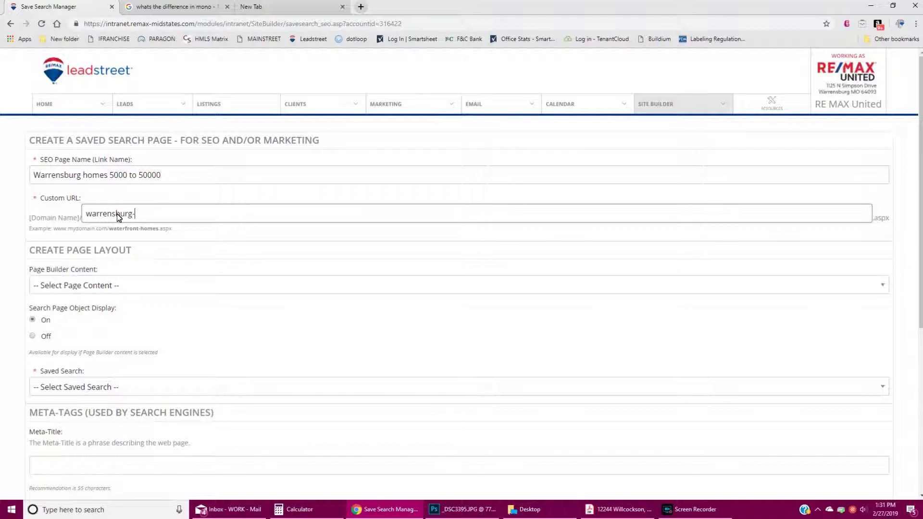
type("homes-for-sale-5000to500000")
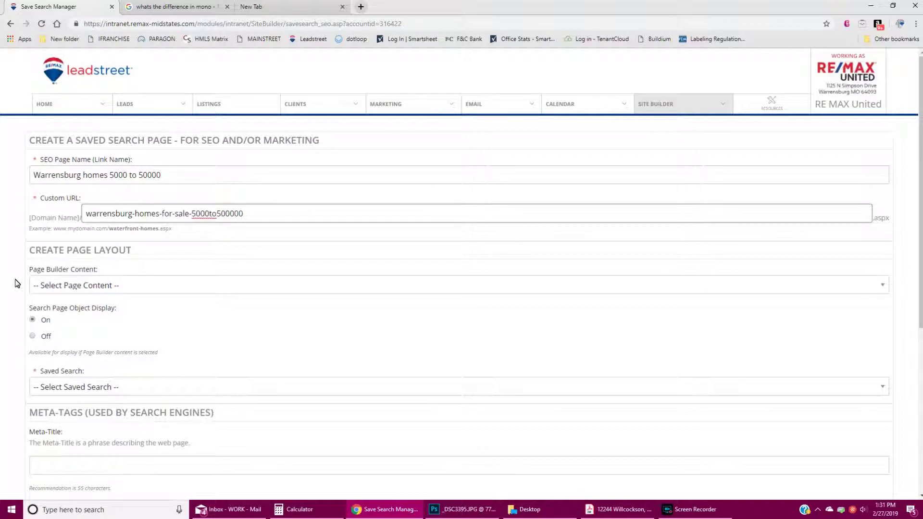
left_click(161, 265)
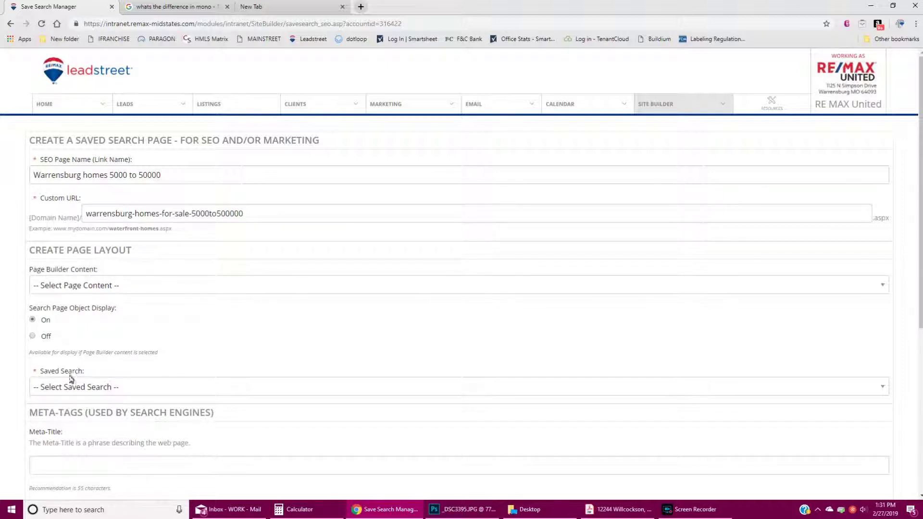
Assign the saved search "warrensburg 5000 to 50000" to the SEO page and read the guidance for the meta title, description and keywords
left_click(158, 389)
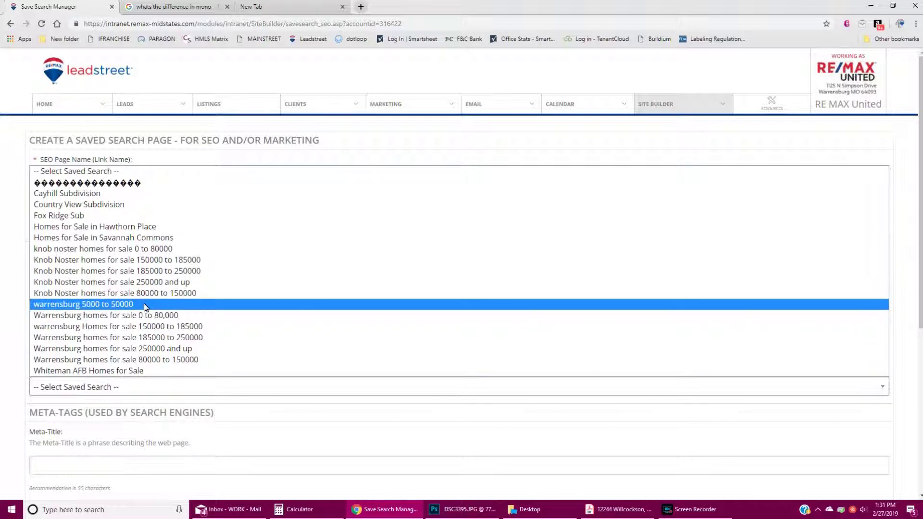
left_click(48, 305)
scroll(346, 429, "down", 3)
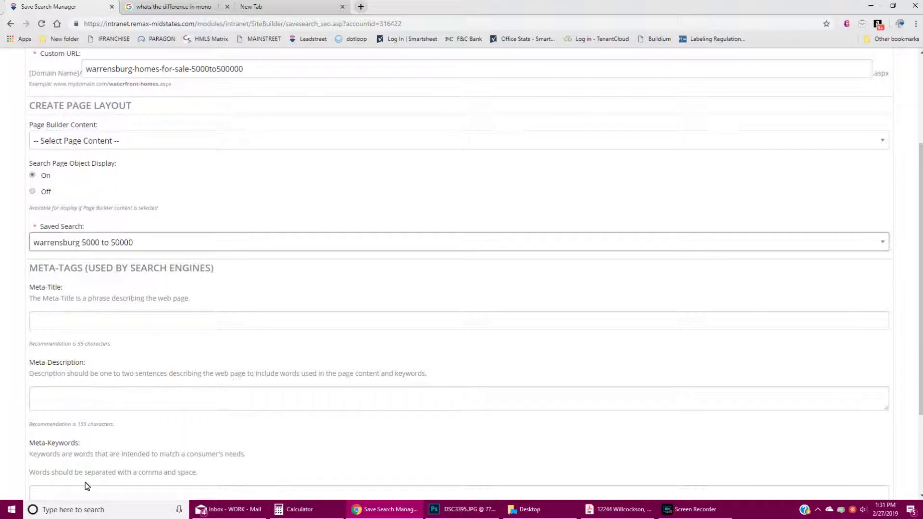
left_click_drag(28, 305, 210, 309)
left_click_drag(478, 378, 13, 378)
left_click_drag(254, 459, 17, 457)
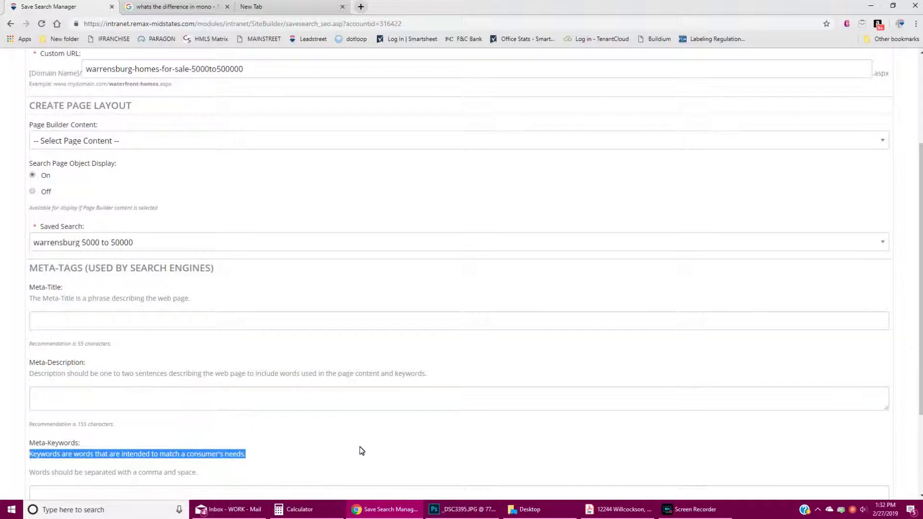
Save the SEO search page with the meta-tags left blank and check the list of SEO search pages for it
scroll(360, 446, "down", 3)
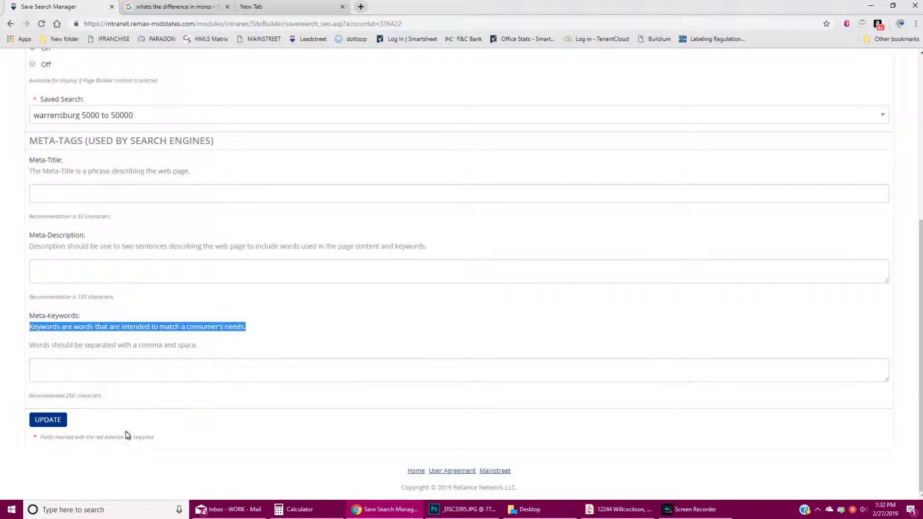
left_click(46, 421)
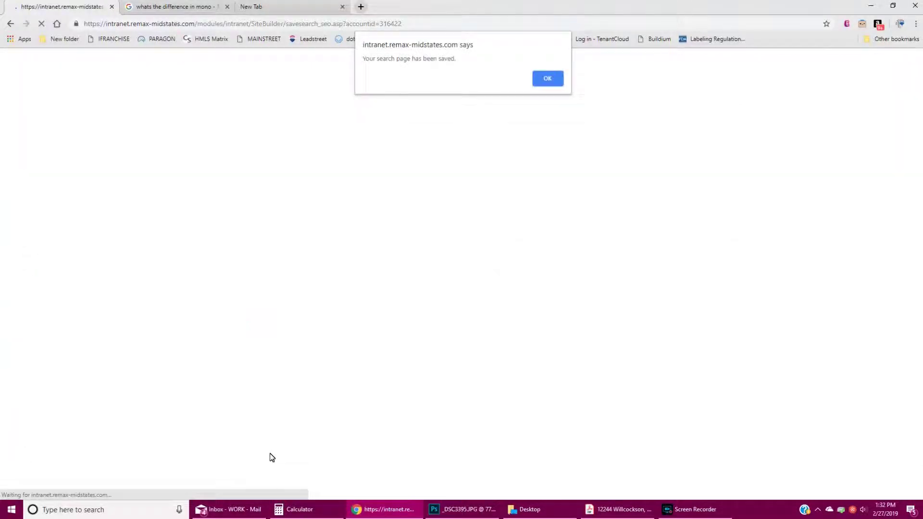
left_click(543, 77)
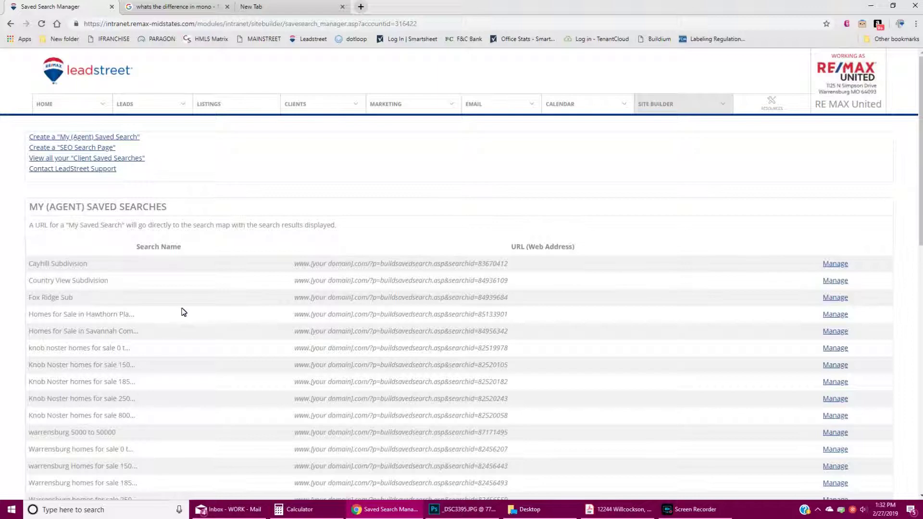
scroll(202, 335, "down", 9)
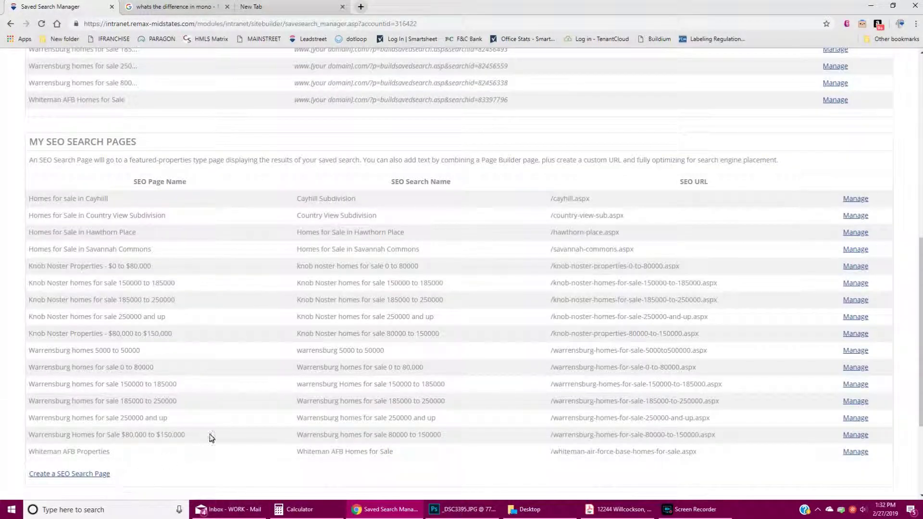
scroll(497, 391, "up", 15)
View the public website, go to its "Warrensburg homes 5000 to 50000" search page and look through the listings
mouse_move(689, 104)
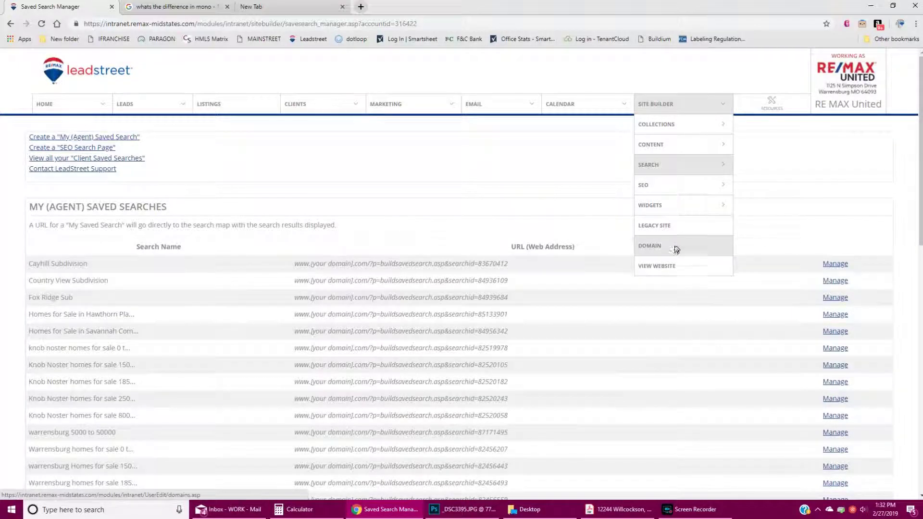
left_click(678, 271)
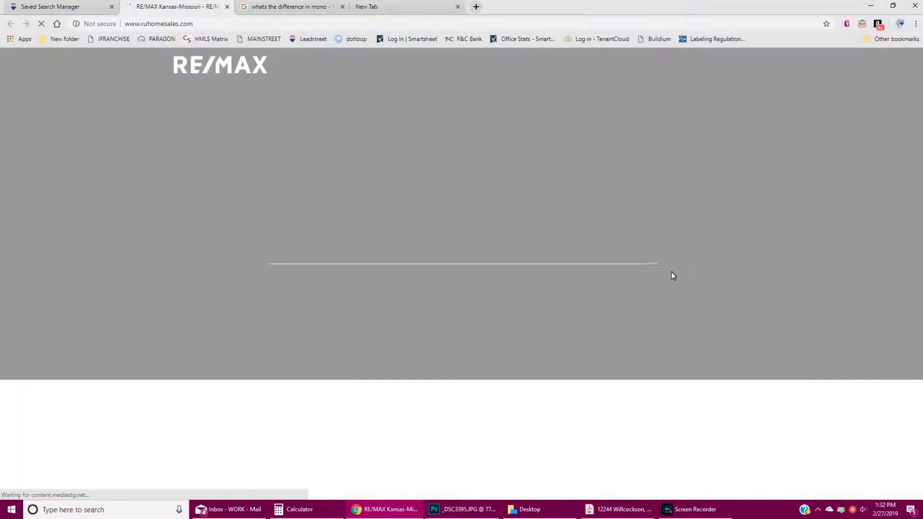
mouse_move(407, 65)
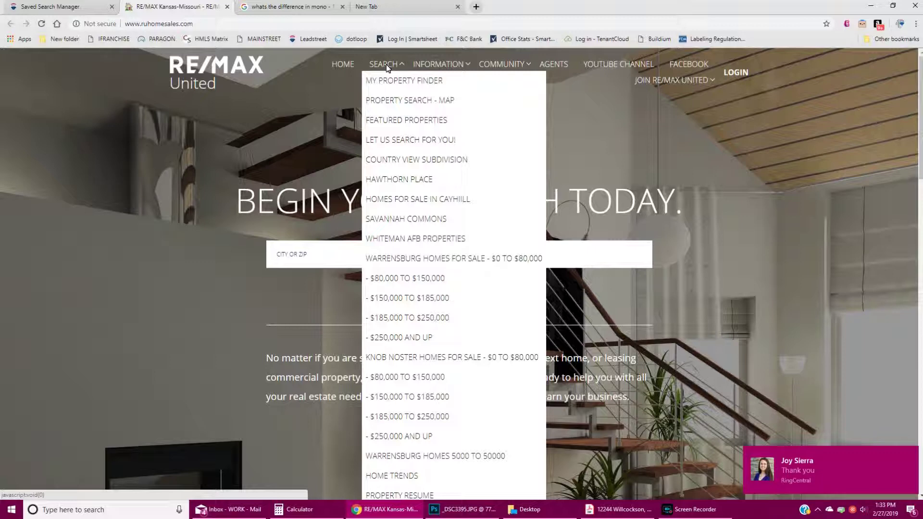
left_click(417, 456)
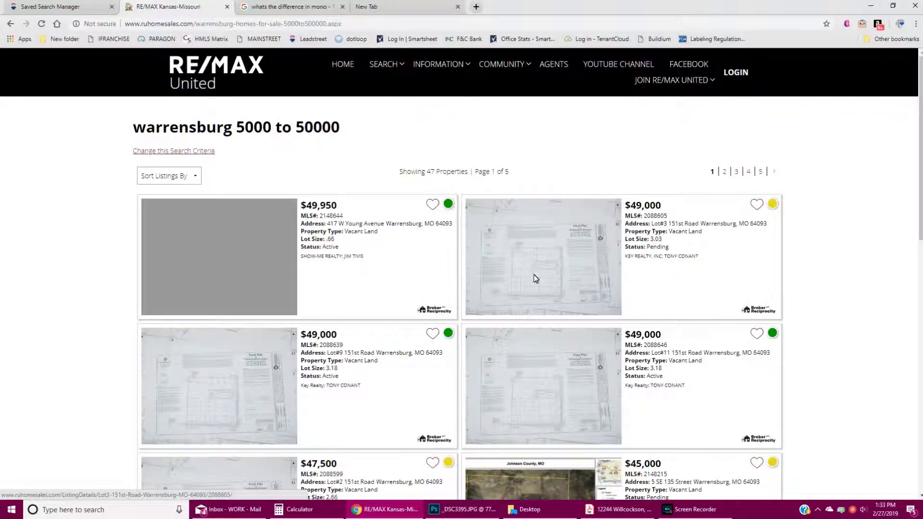
scroll(551, 380, "down", 3)
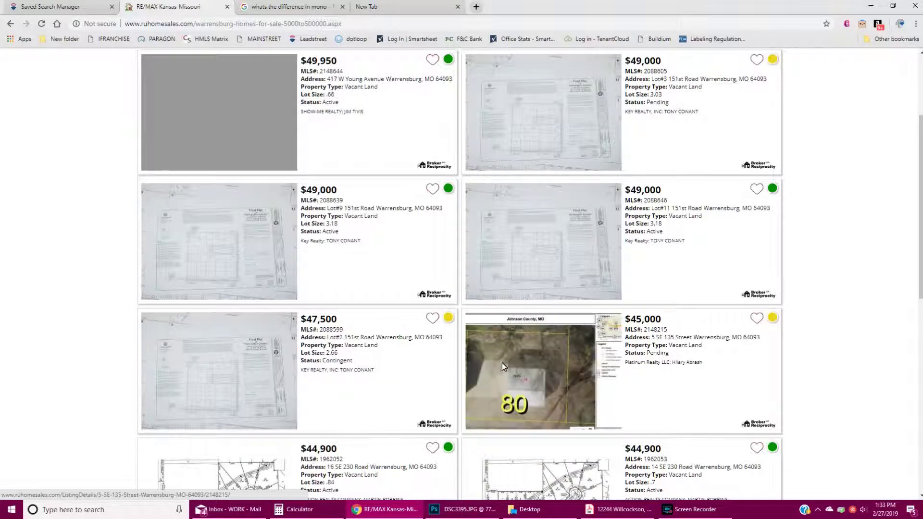
scroll(501, 362, "up", 3)
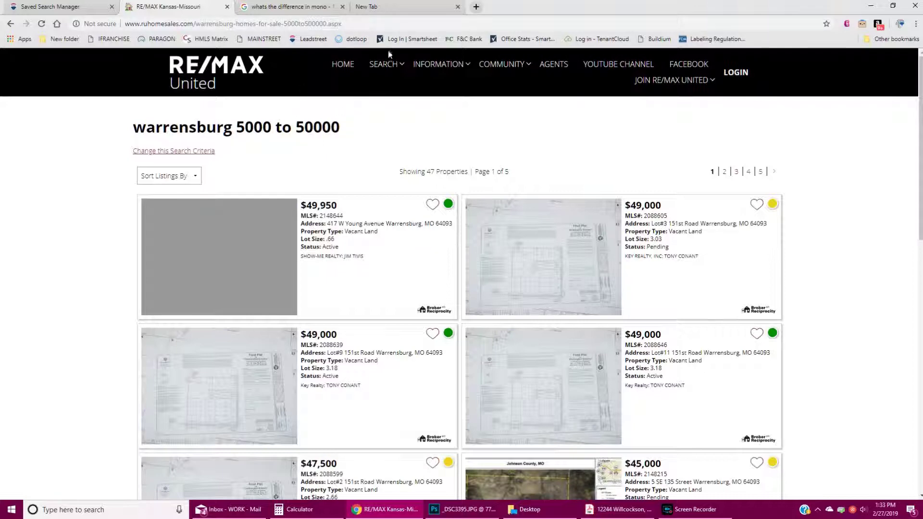
Check the website's Search entries again and return to the Saved Search Manager
left_click(389, 65)
left_click(389, 65)
left_click(48, 6)
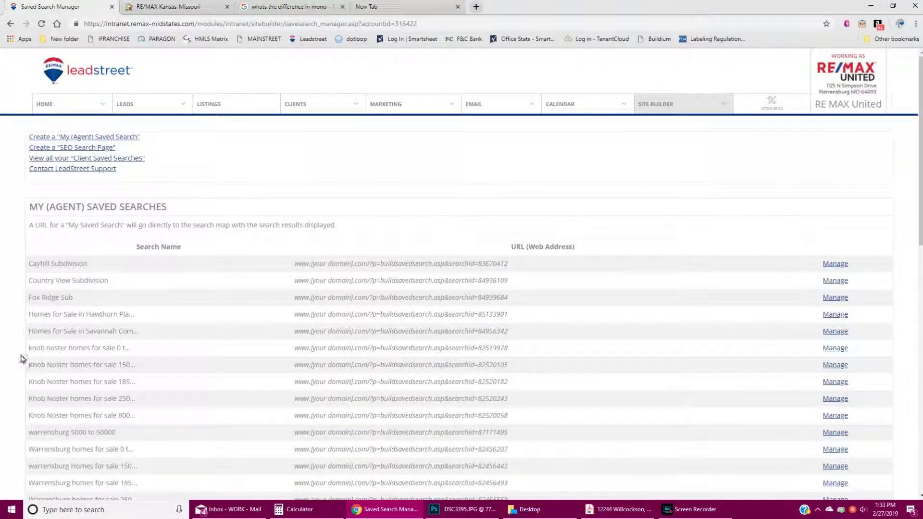